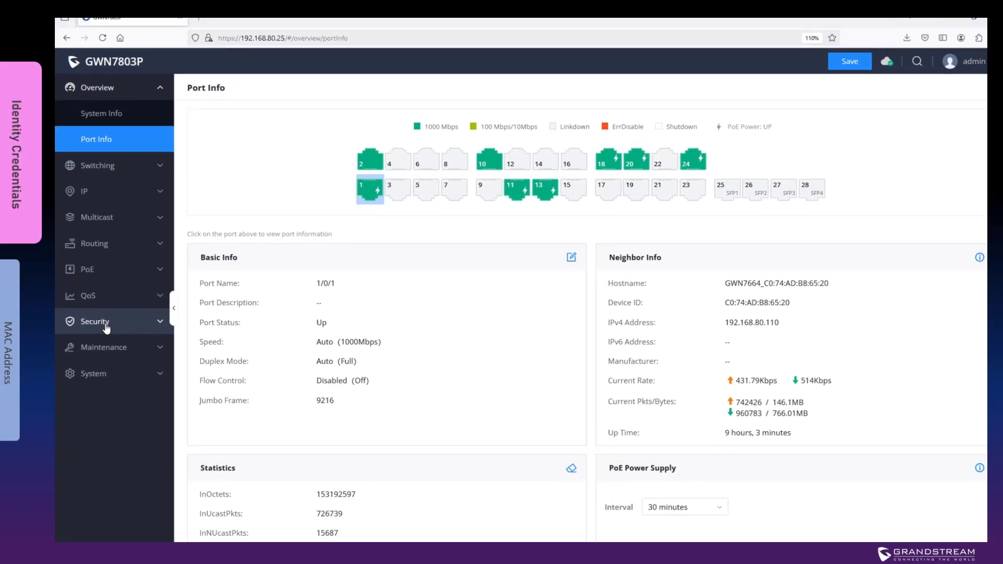
Step: Start a new RADIUS server entry with server address 192.168.80.128
{"action": "left_click", "coordinate": [106, 328]}
{"action": "scroll", "coordinate": [122, 264], "scroll_direction": "down", "scroll_amount": 5}
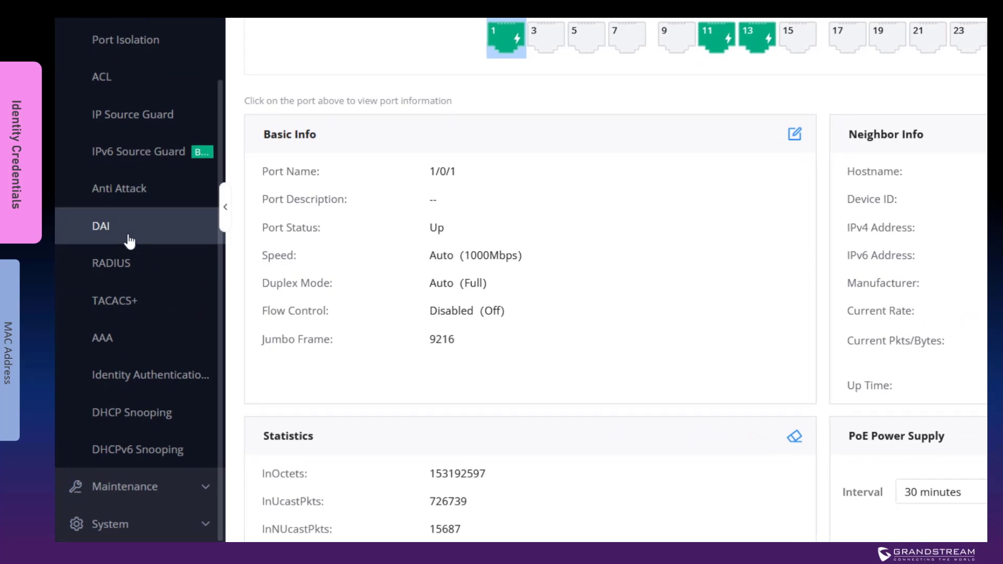
{"action": "left_click", "coordinate": [141, 273]}
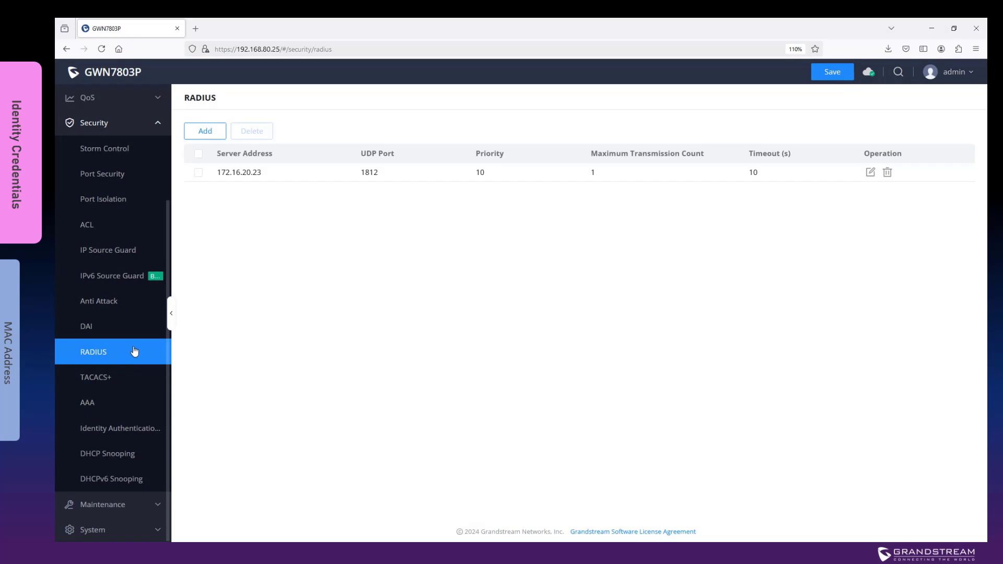
{"action": "left_click", "coordinate": [203, 130]}
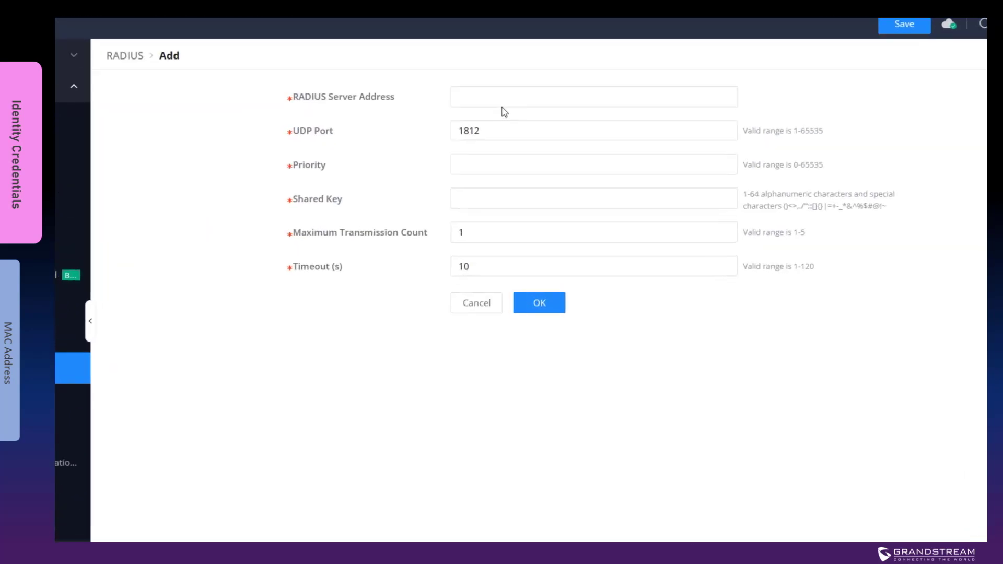
{"action": "left_click", "coordinate": [508, 129]}
{"action": "type", "text": "192.1"}
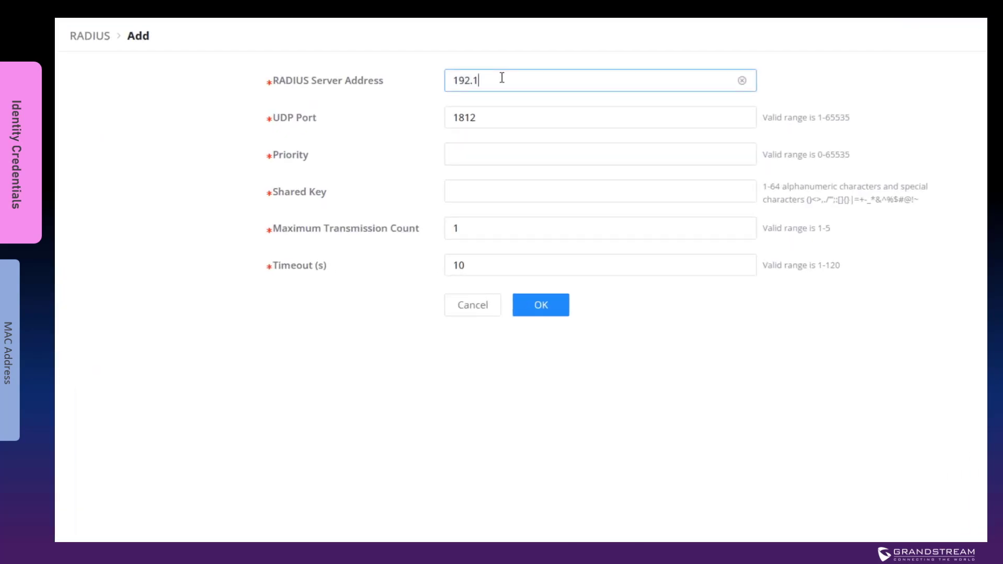
{"action": "type", "text": "68.80.128"}
Step: Give the RADIUS server a shared key and priority 0, and save it
{"action": "left_click", "coordinate": [461, 197]}
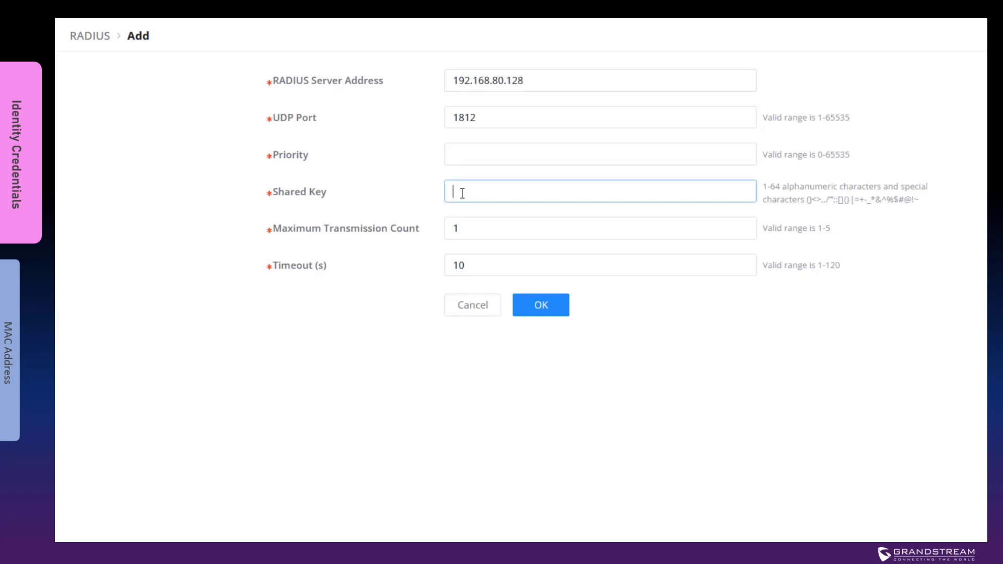
{"action": "type", "text": "12345678901"}
{"action": "left_click", "coordinate": [495, 155]}
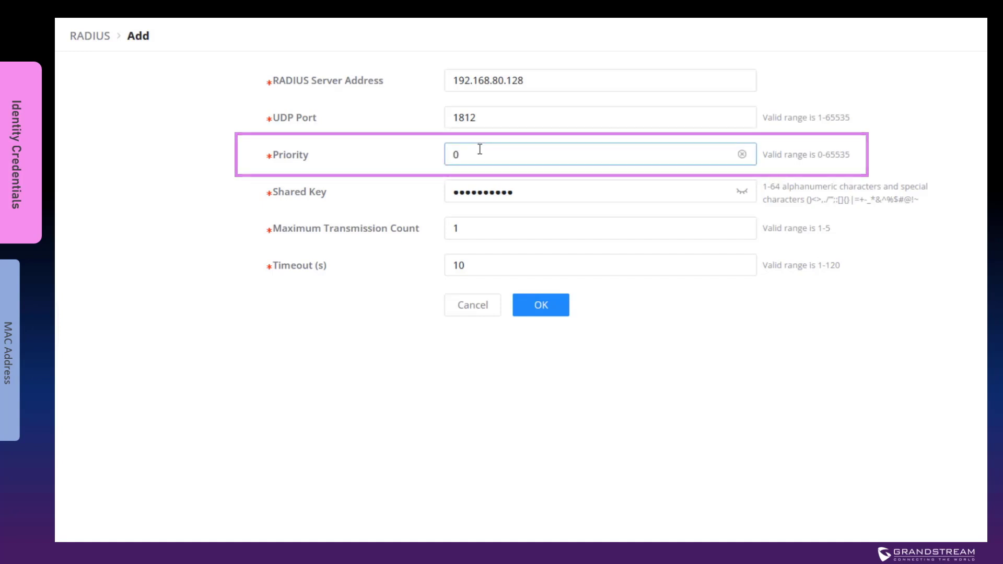
{"action": "left_click", "coordinate": [546, 308]}
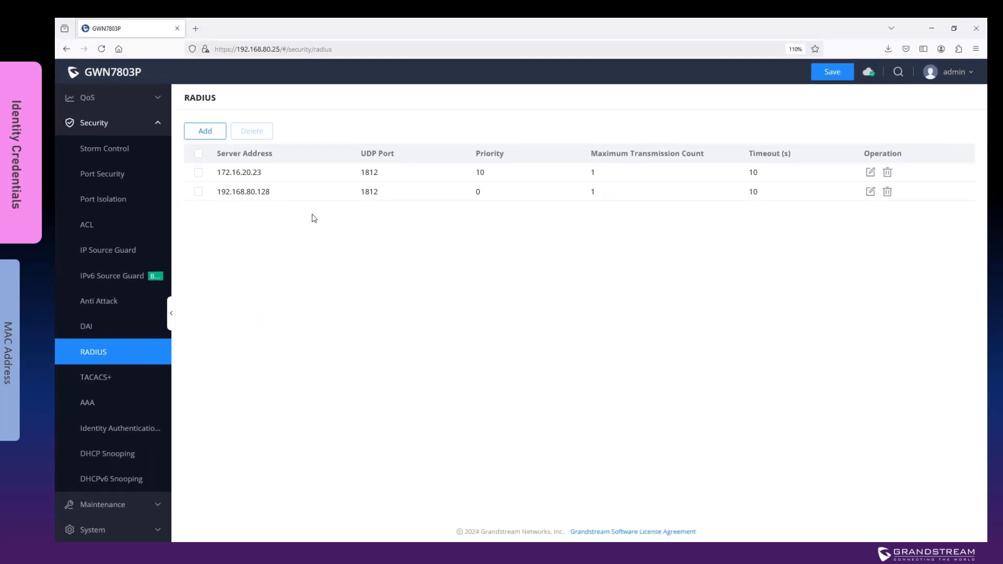
{"action": "left_click", "coordinate": [130, 429]}
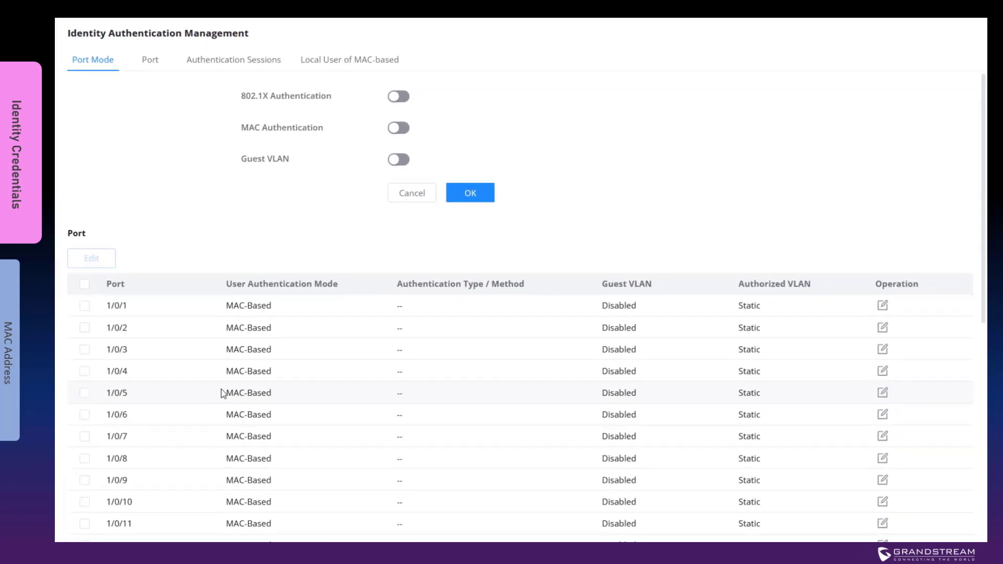
Step: Enable 802.1X authentication globally and apply it
{"action": "left_click", "coordinate": [403, 99]}
{"action": "left_click", "coordinate": [467, 190]}
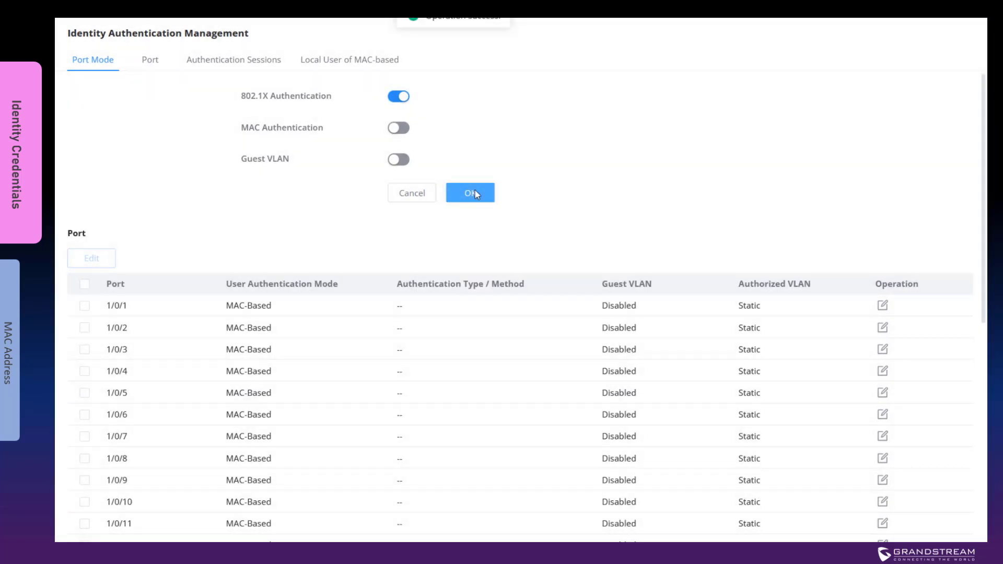
{"action": "scroll", "coordinate": [529, 299], "scroll_direction": "down", "scroll_amount": 8}
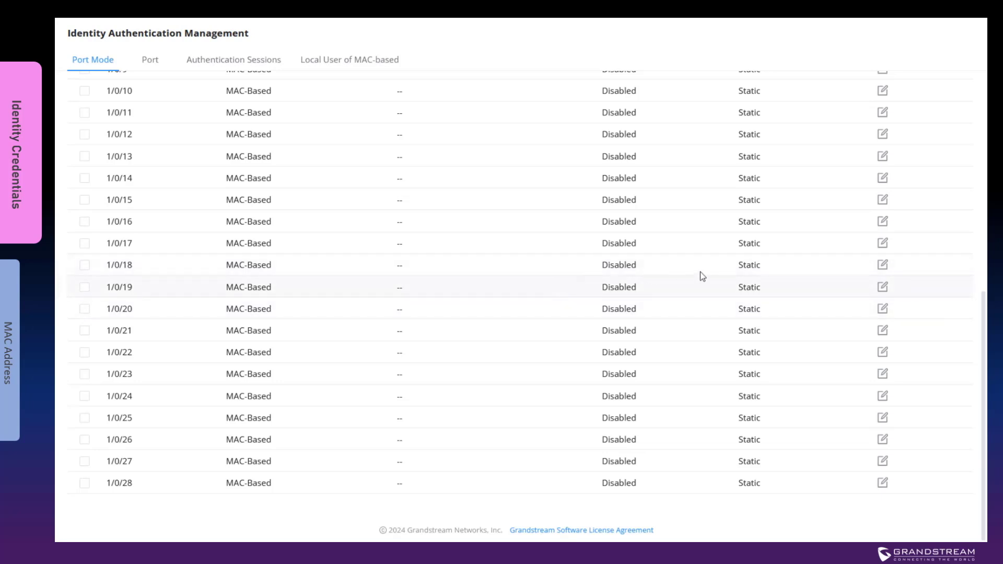
Step: Make port 1/0/18 Port-Based with 802.1X authentication via Radius
{"action": "left_click", "coordinate": [882, 265]}
{"action": "left_click", "coordinate": [448, 104]}
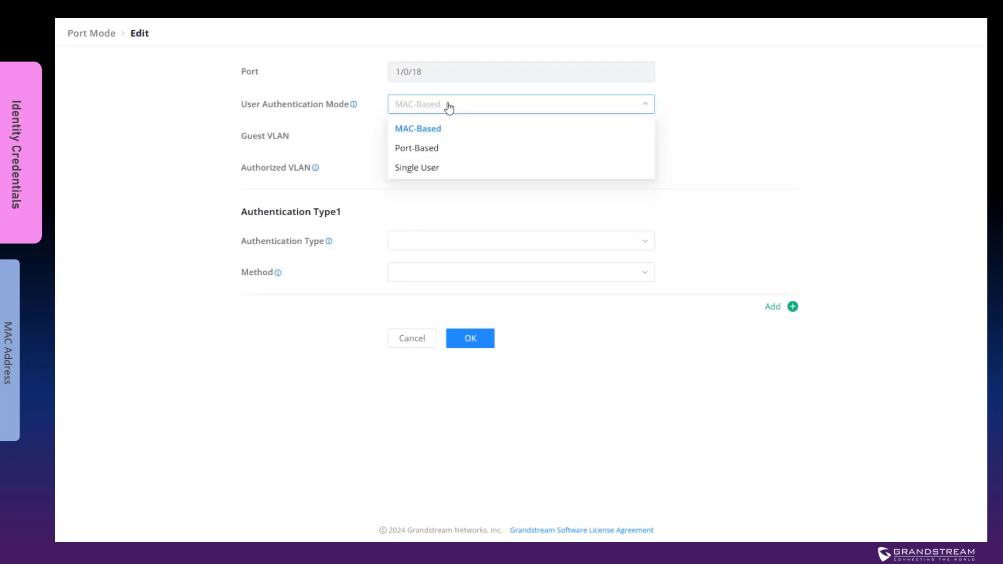
{"action": "left_click", "coordinate": [433, 151]}
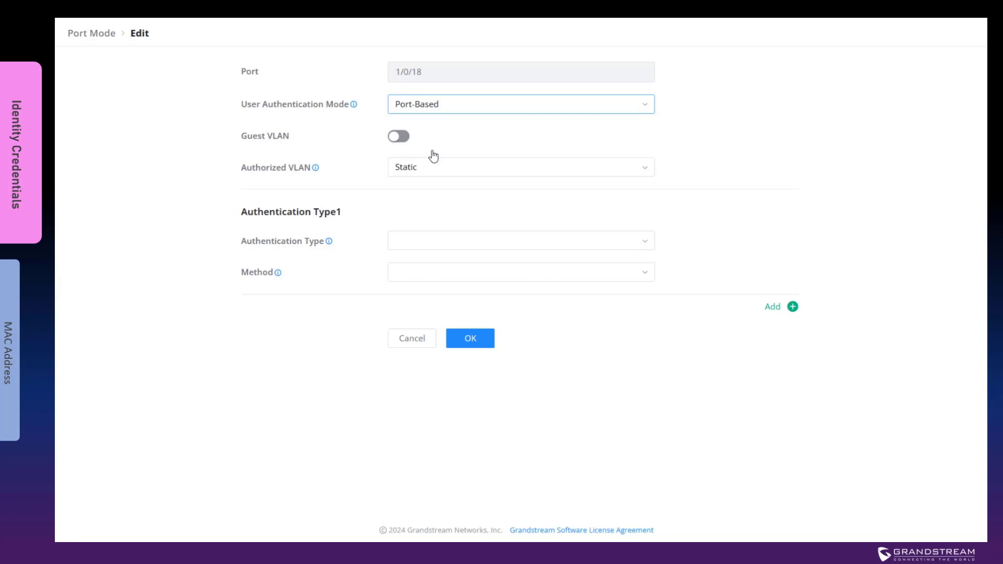
{"action": "left_click", "coordinate": [429, 248]}
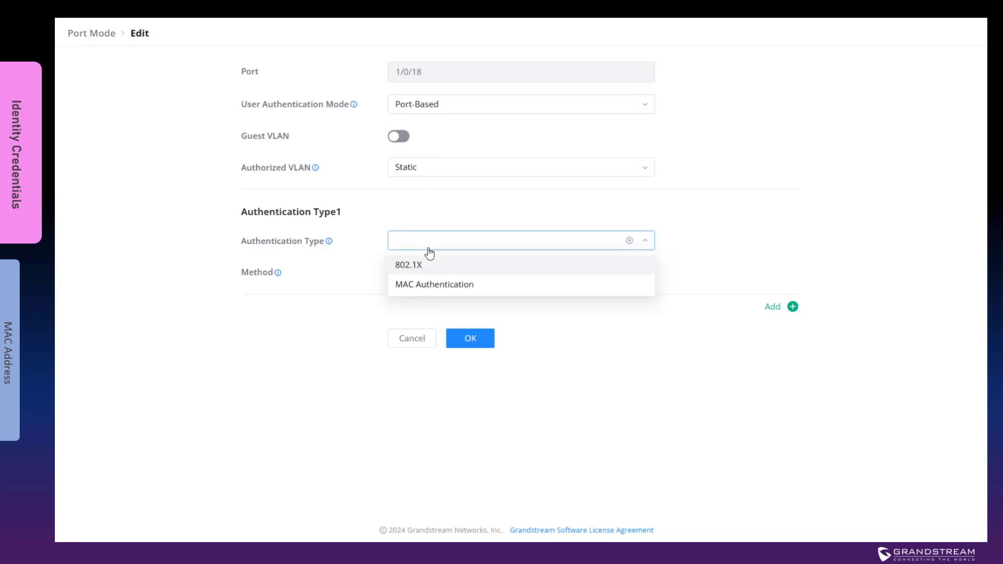
{"action": "left_click", "coordinate": [425, 266]}
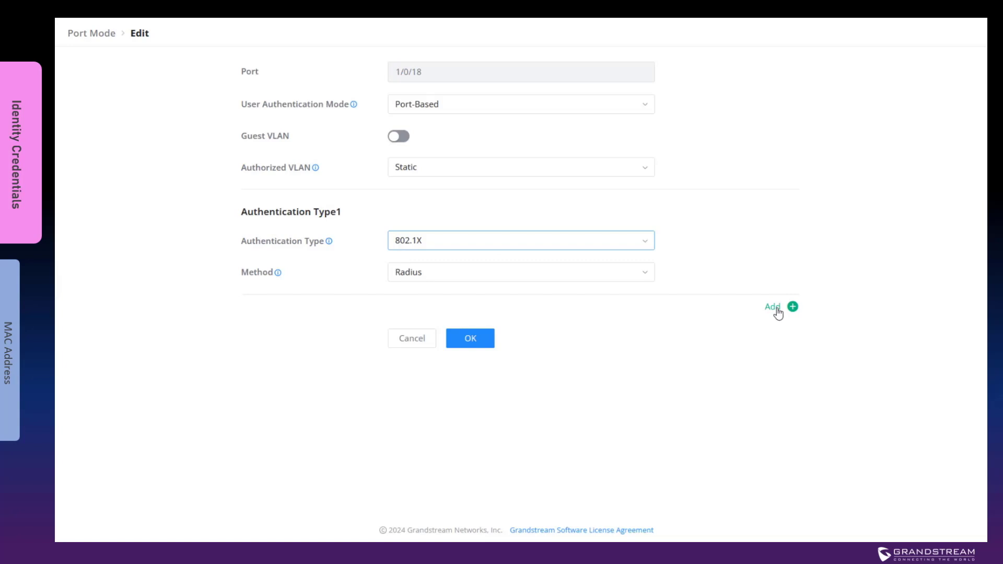
{"action": "left_click", "coordinate": [477, 346]}
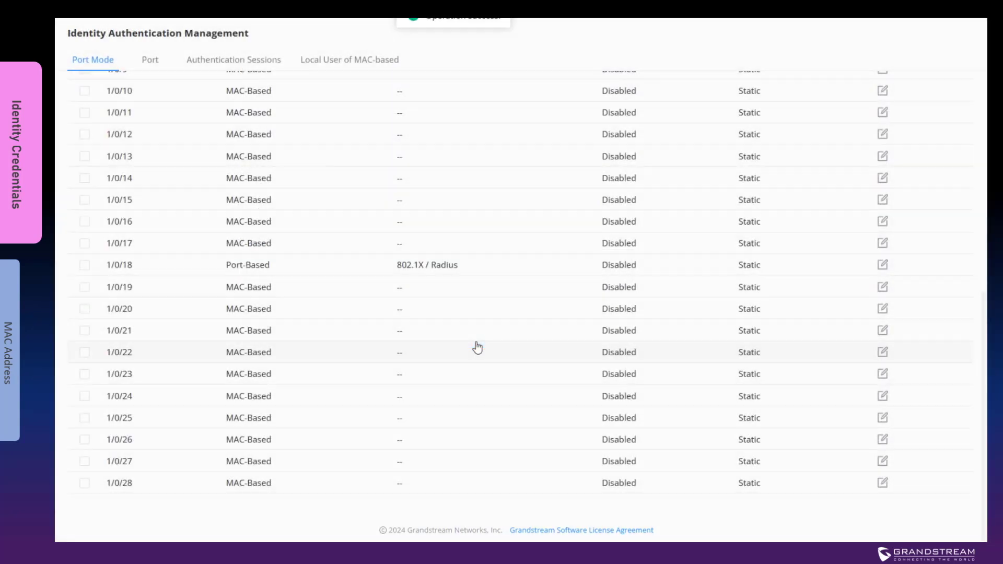
Step: Set port 1/0/18's 802.1X Port Control to Auto in the Port tab edit form
{"action": "left_click", "coordinate": [157, 66]}
{"action": "scroll", "coordinate": [142, 290], "scroll_direction": "down", "scroll_amount": 5}
{"action": "left_click", "coordinate": [82, 290]}
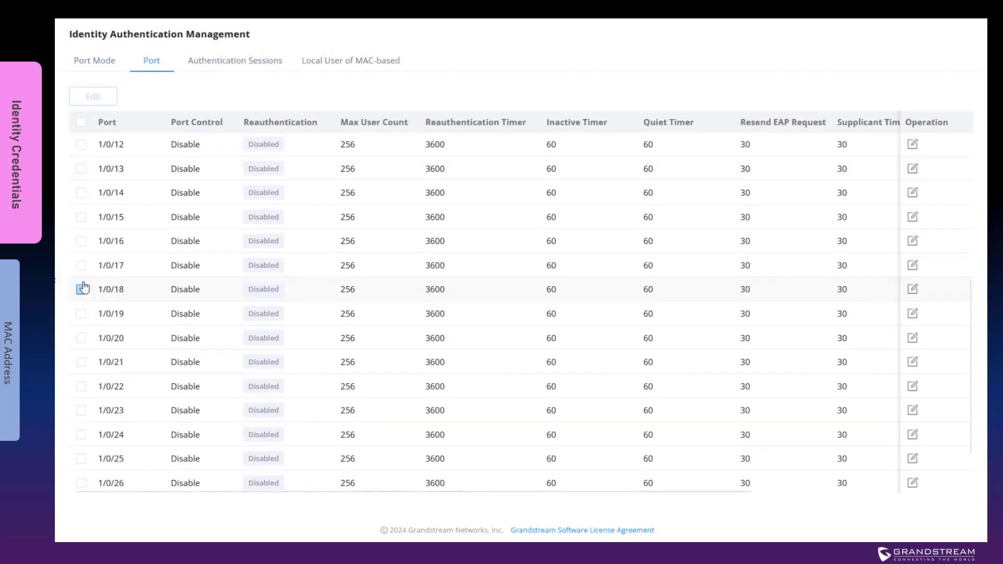
{"action": "left_click", "coordinate": [94, 98]}
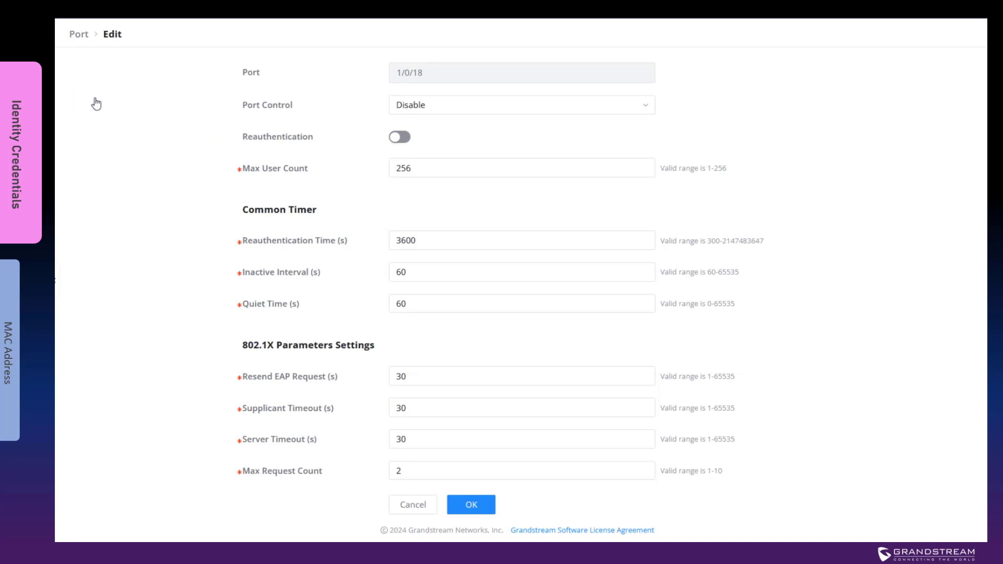
{"action": "left_click", "coordinate": [650, 107]}
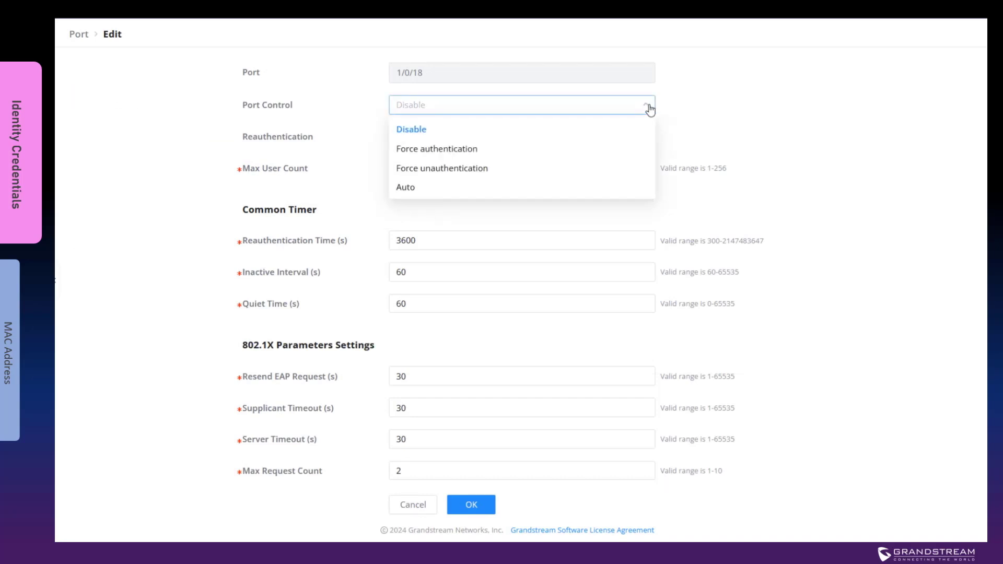
{"action": "left_click", "coordinate": [426, 188]}
{"action": "left_click", "coordinate": [754, 102]}
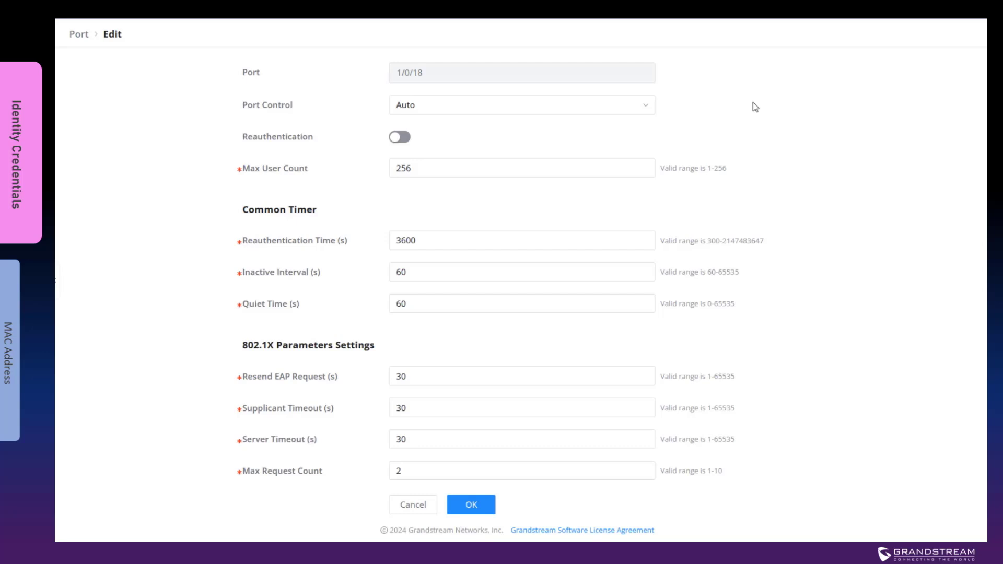
Step: Keep Port Control at Auto and apply port 1/0/18's 802.1X settings
{"action": "left_click", "coordinate": [648, 107]}
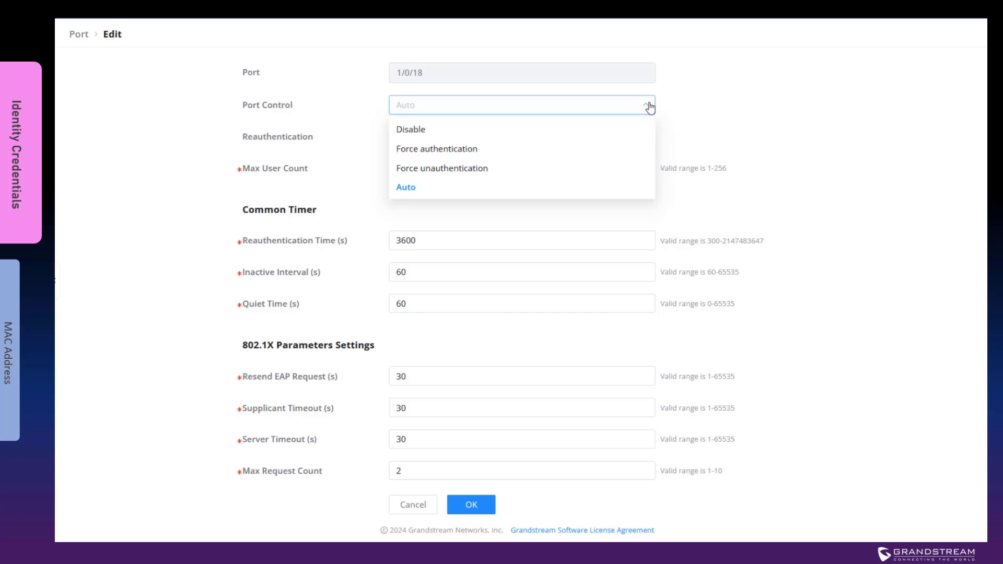
{"action": "left_click", "coordinate": [409, 189]}
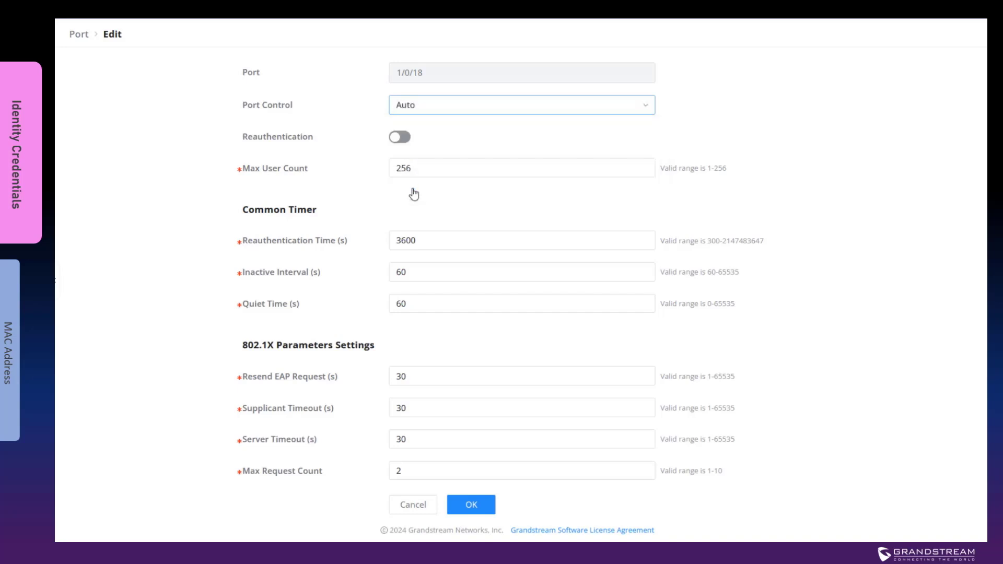
{"action": "left_click", "coordinate": [470, 505]}
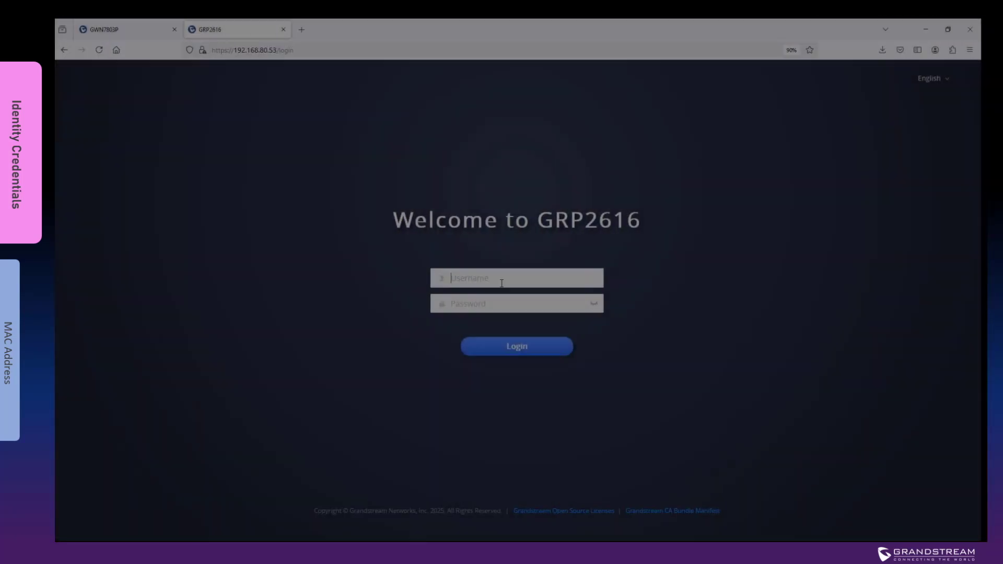
Step: Log into the phone with the admin password and set Ethernet 802.1X Mode to EAP-MD5
{"action": "type", "text": "admin"}
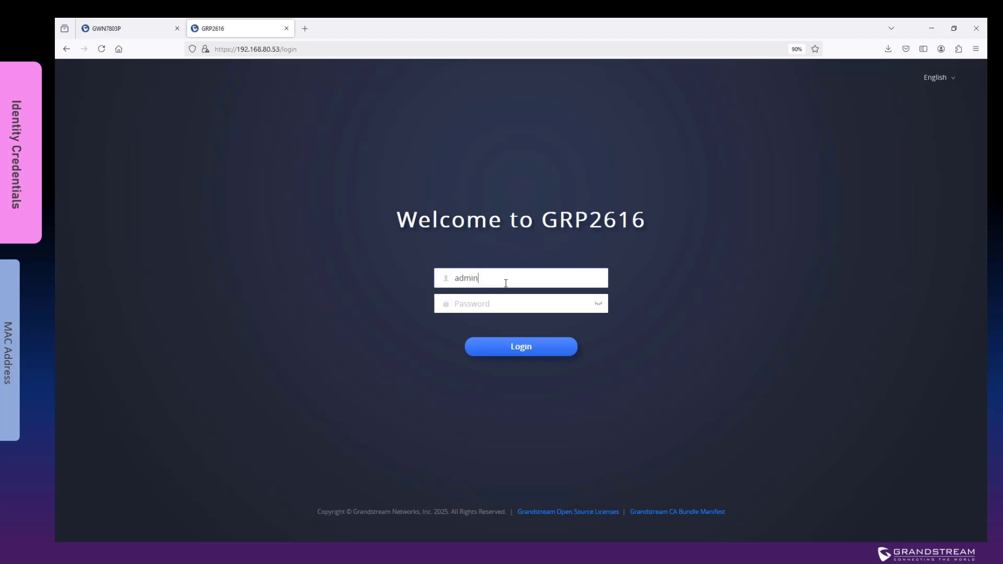
{"action": "type", "text": "admin123"}
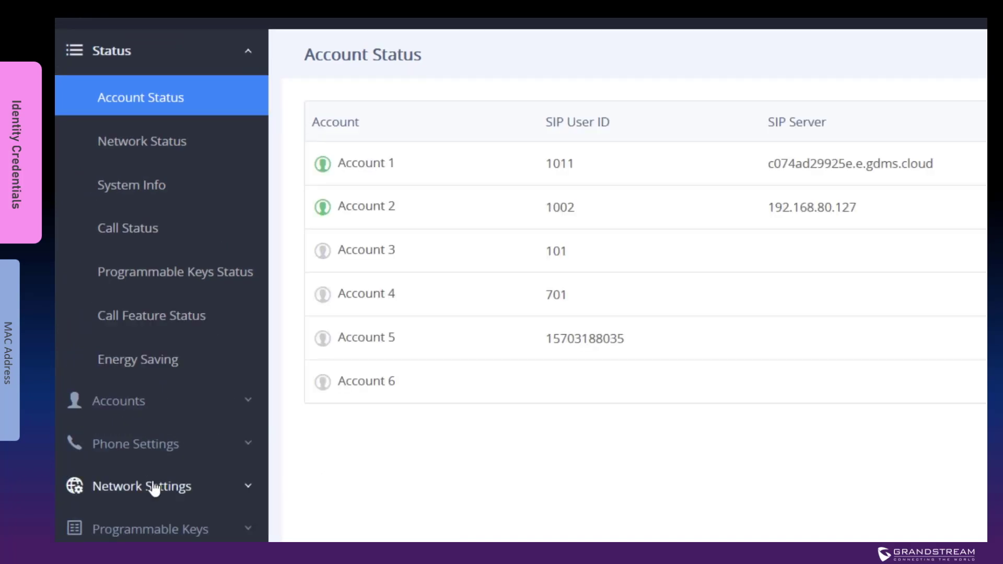
{"action": "left_click", "coordinate": [154, 488]}
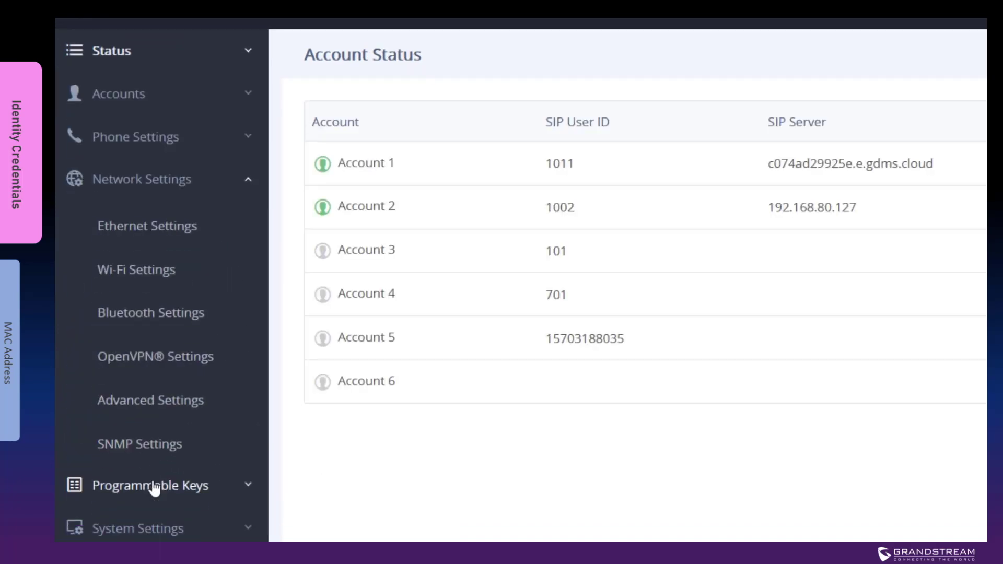
{"action": "left_click", "coordinate": [149, 227]}
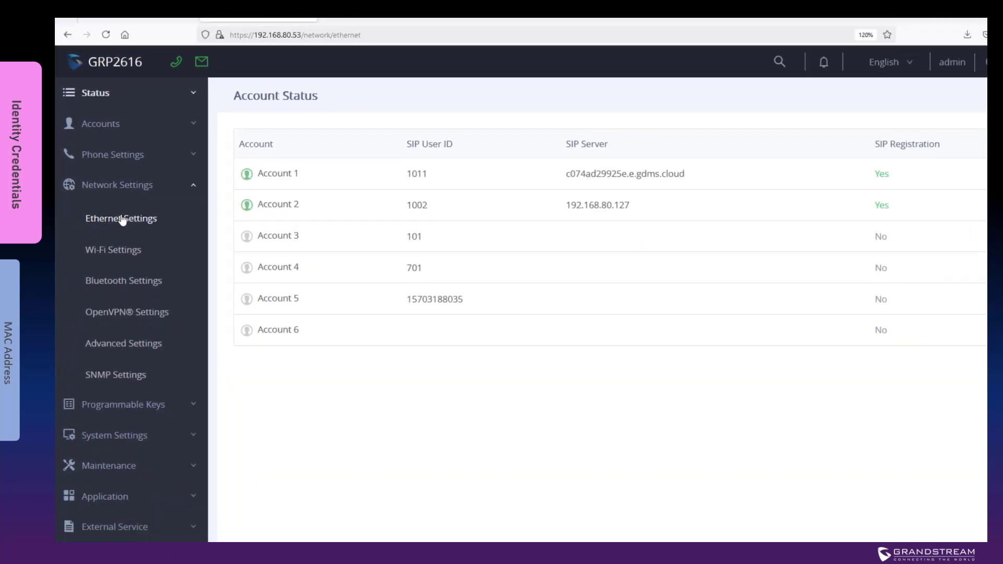
{"action": "left_click", "coordinate": [590, 346]}
{"action": "scroll", "coordinate": [726, 363], "scroll_direction": "down", "scroll_amount": 3}
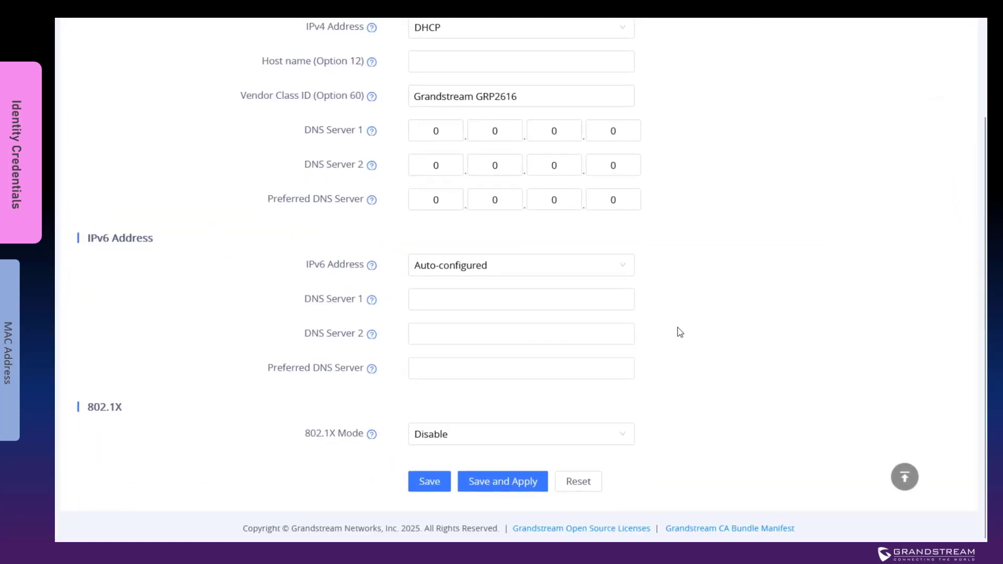
{"action": "left_click", "coordinate": [467, 441]}
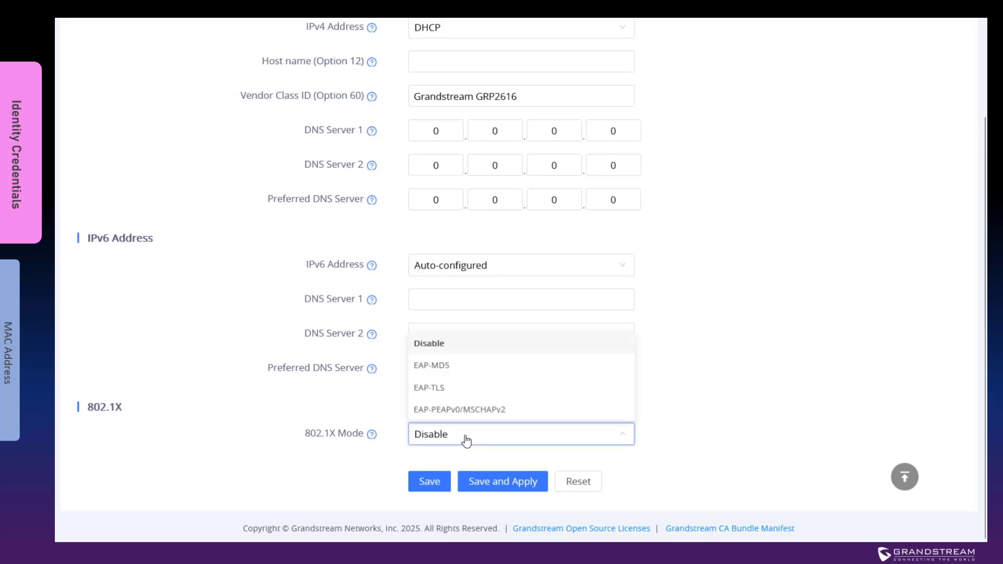
{"action": "left_click", "coordinate": [450, 365]}
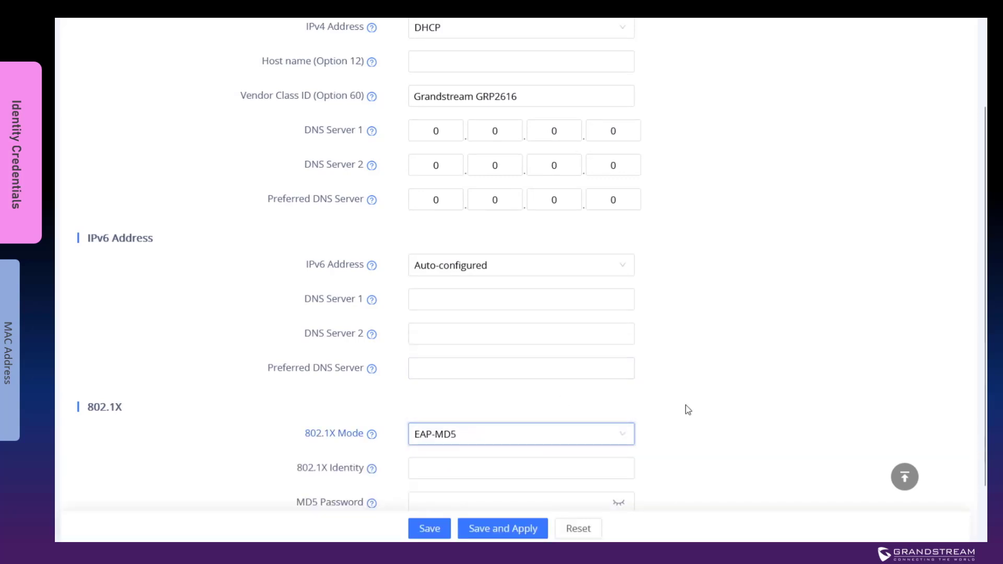
{"action": "scroll", "coordinate": [686, 409], "scroll_direction": "down", "scroll_amount": 2}
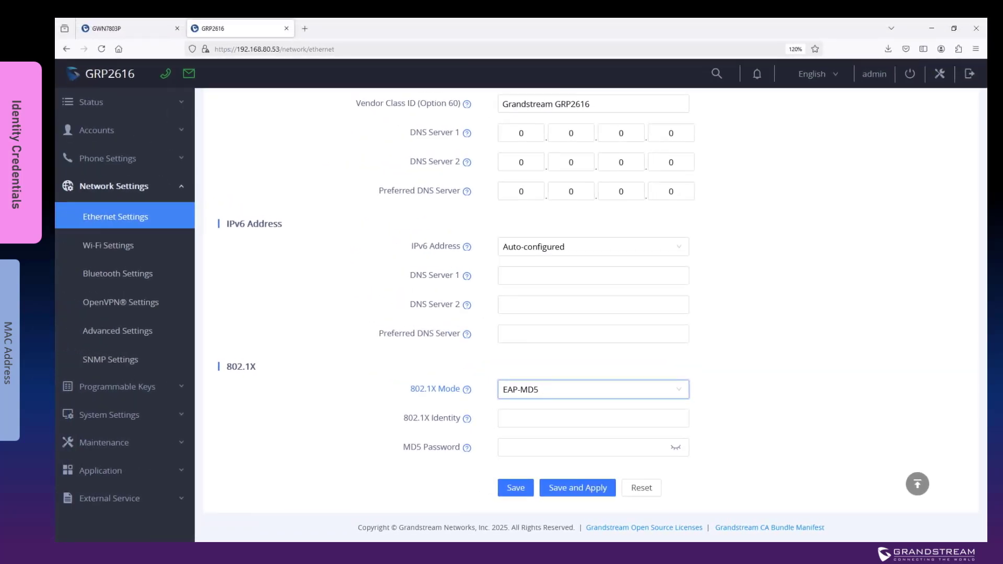
Step: Print the RADIUS users file with 'cat /etc/freeradius/3.0/users' in the terminal
{"action": "key", "text": "alt+Tab"}
{"action": "type", "text": "cat /etc/freeradius/3.0/users"}
{"action": "key", "text": "Return"}
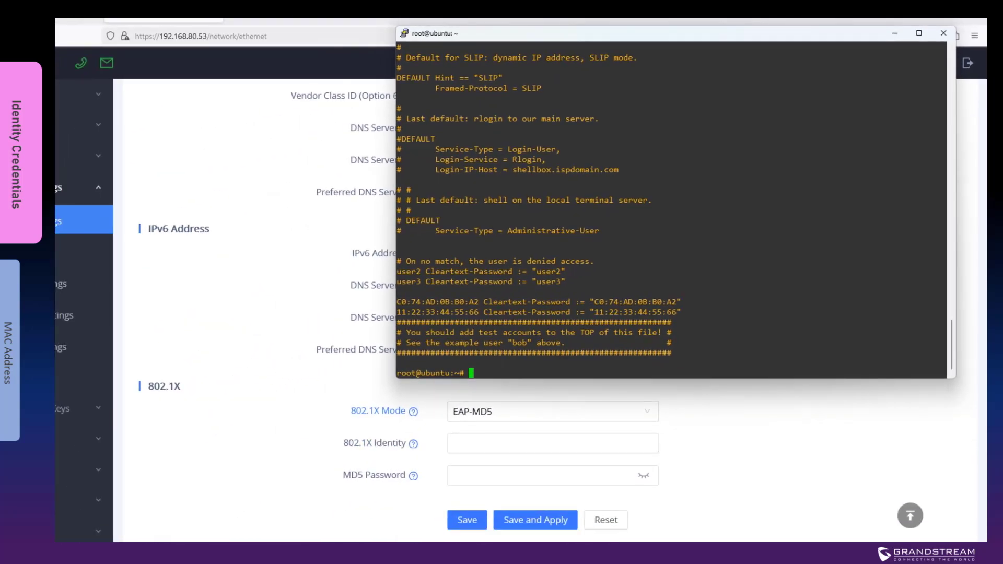
Step: Enter 802.1X identity user2 and its MD5 password, save and apply, and confirm the reboot
{"action": "left_click", "coordinate": [528, 443]}
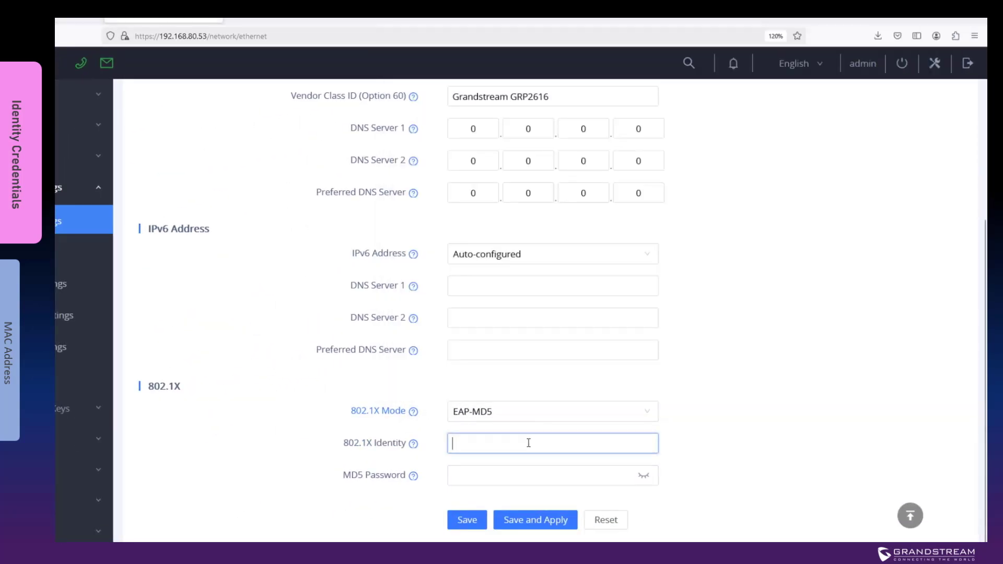
{"action": "type", "text": "user2"}
{"action": "key", "text": "Tab"}
{"action": "type", "text": "12345"}
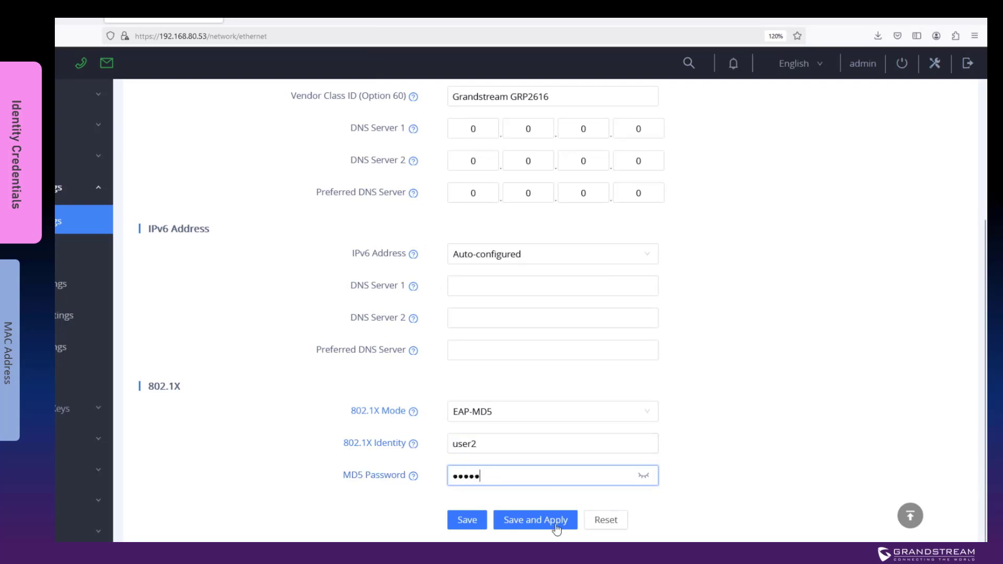
{"action": "left_click", "coordinate": [549, 523]}
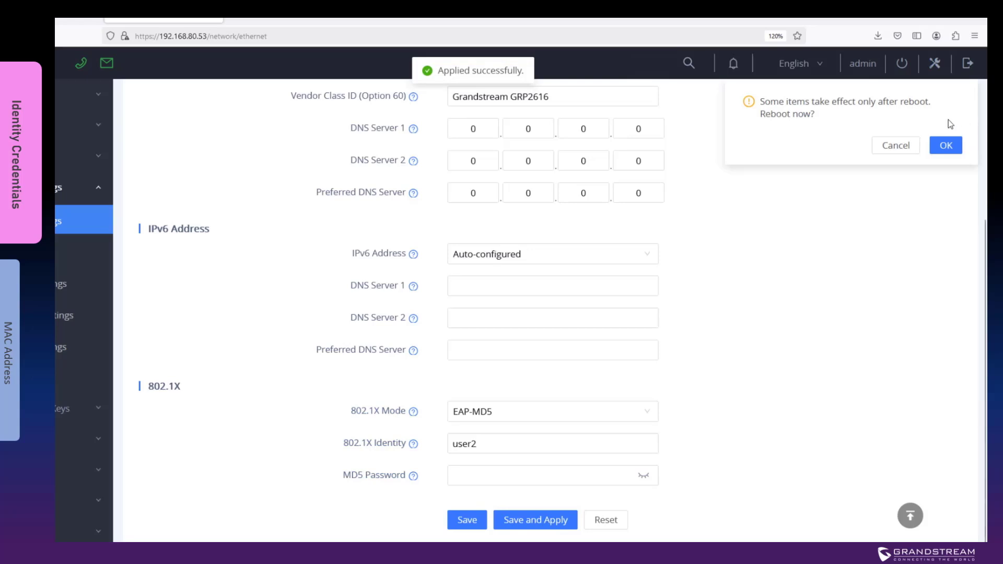
{"action": "left_click", "coordinate": [946, 147]}
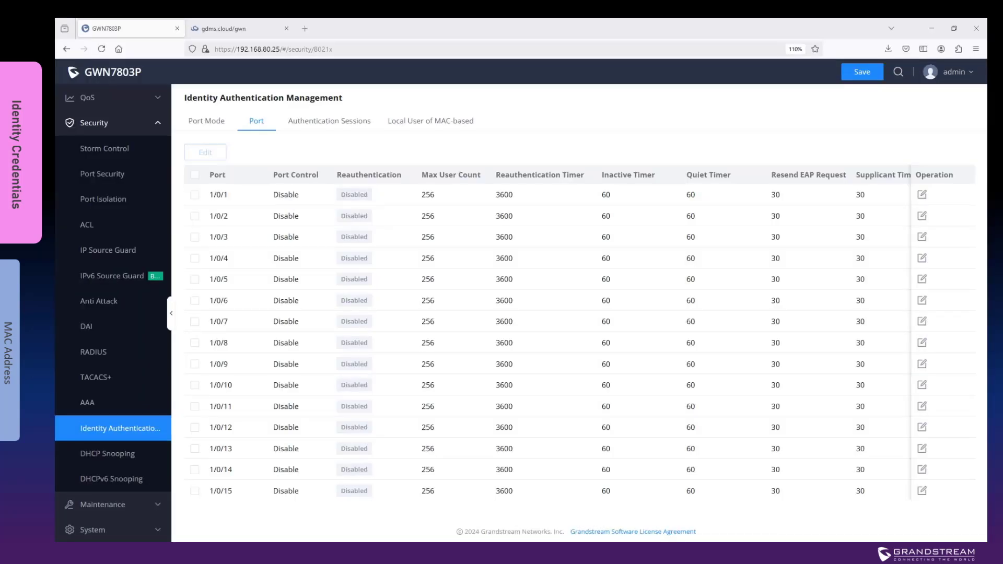
Step: View the Authentication Sessions tab showing the authorized 802.1X session
{"action": "left_click", "coordinate": [328, 122]}
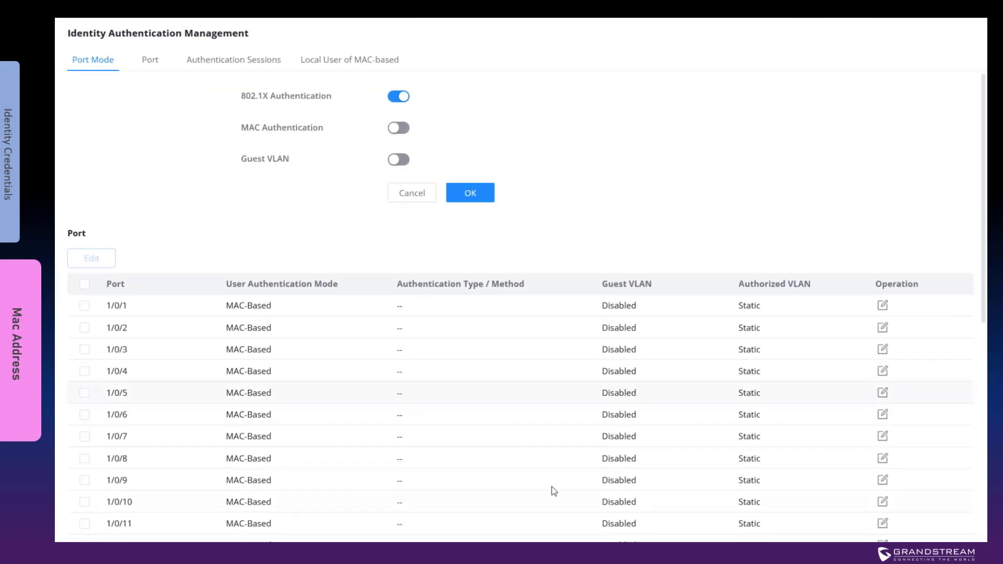
Step: Turn on MAC Authentication with the XX:XX:XX:XX:XX:XX user ID format and save
{"action": "left_click", "coordinate": [406, 131]}
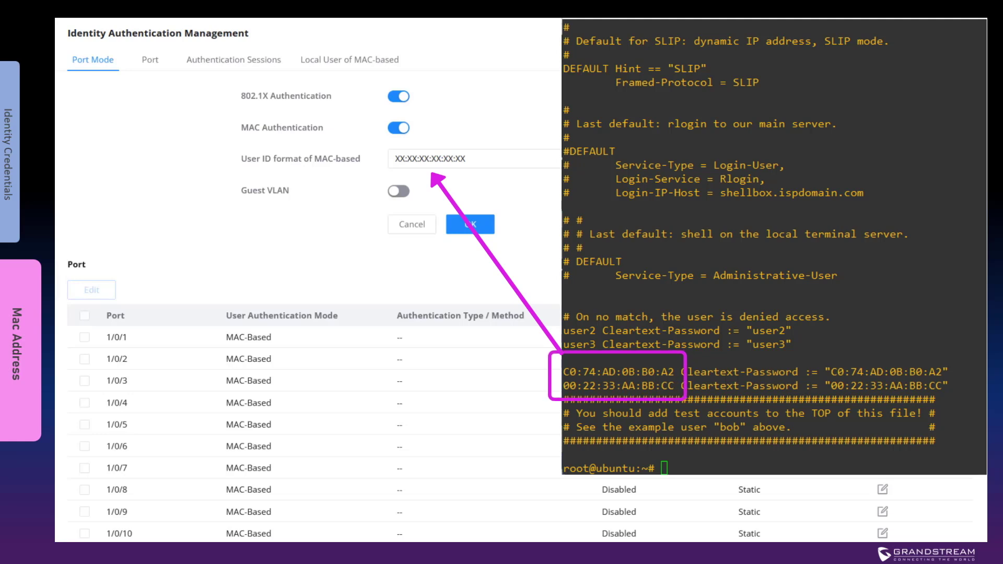
{"action": "left_click", "coordinate": [472, 225]}
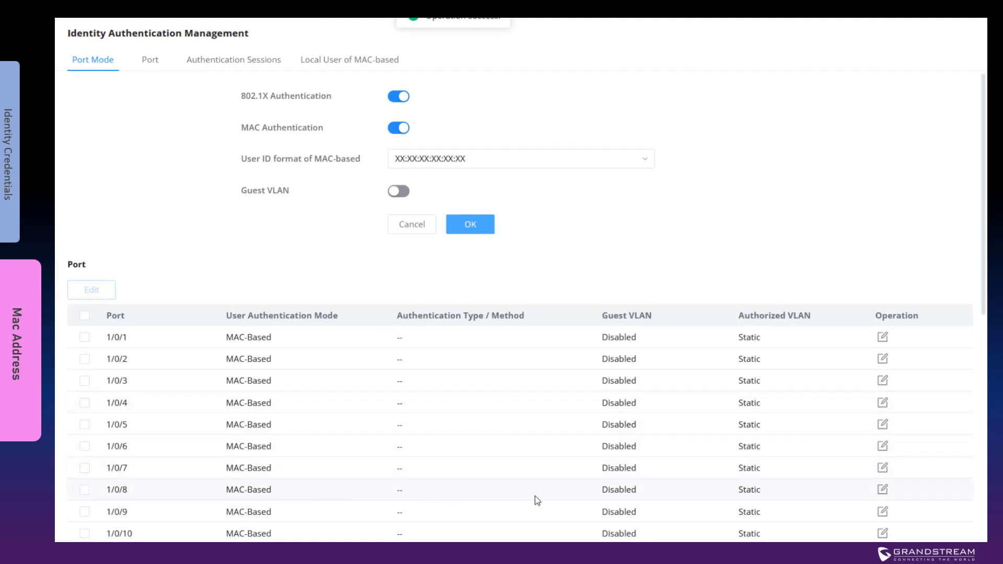
Step: Set port 1/0/8's authentication type to MAC Authentication via Radius
{"action": "left_click", "coordinate": [883, 490]}
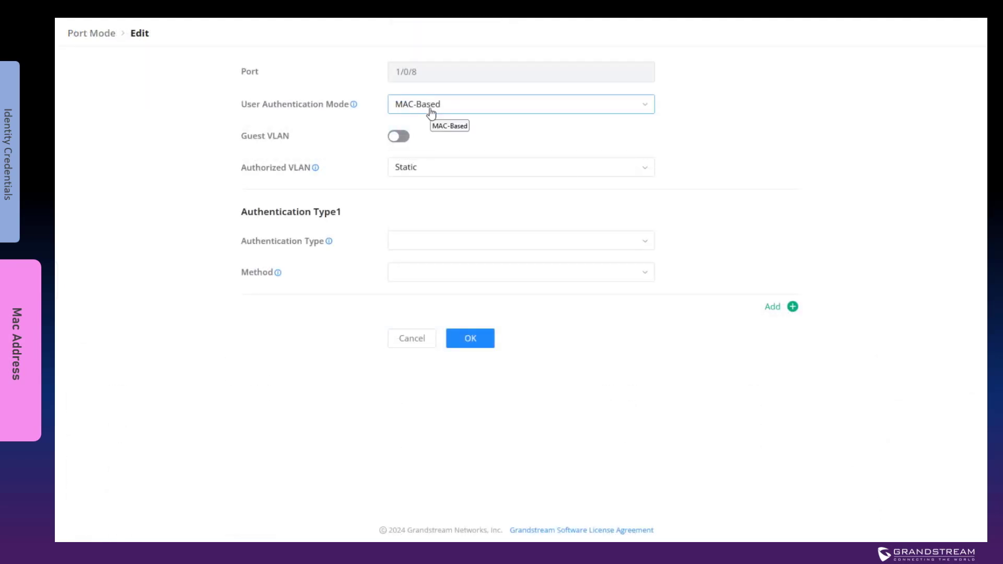
{"action": "left_click", "coordinate": [441, 244]}
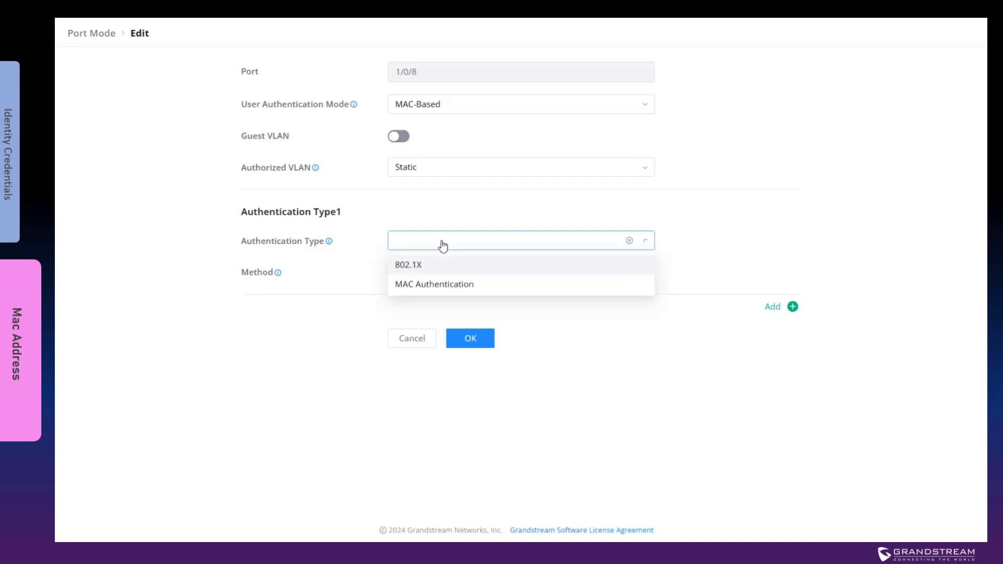
{"action": "left_click", "coordinate": [440, 286]}
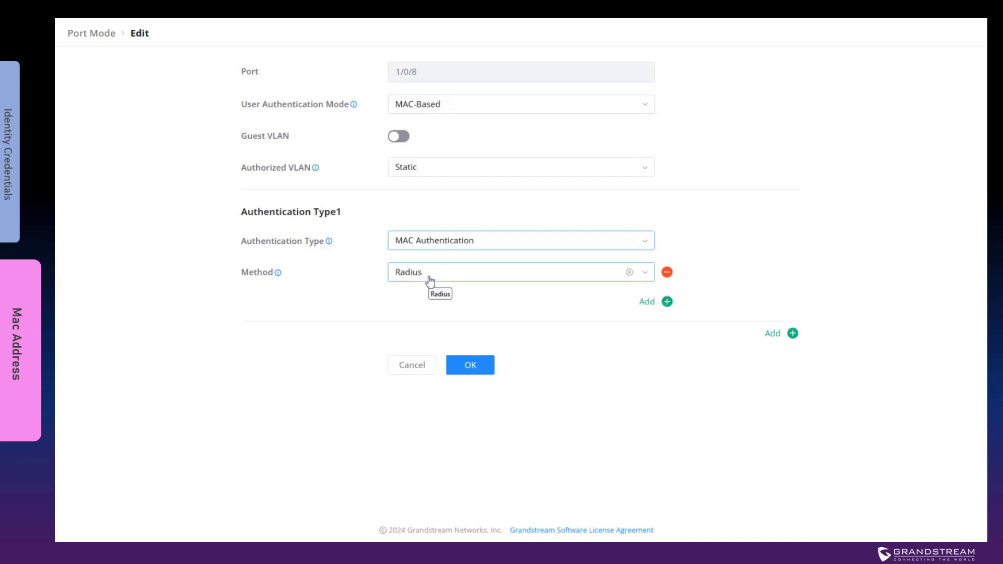
{"action": "left_click", "coordinate": [475, 366]}
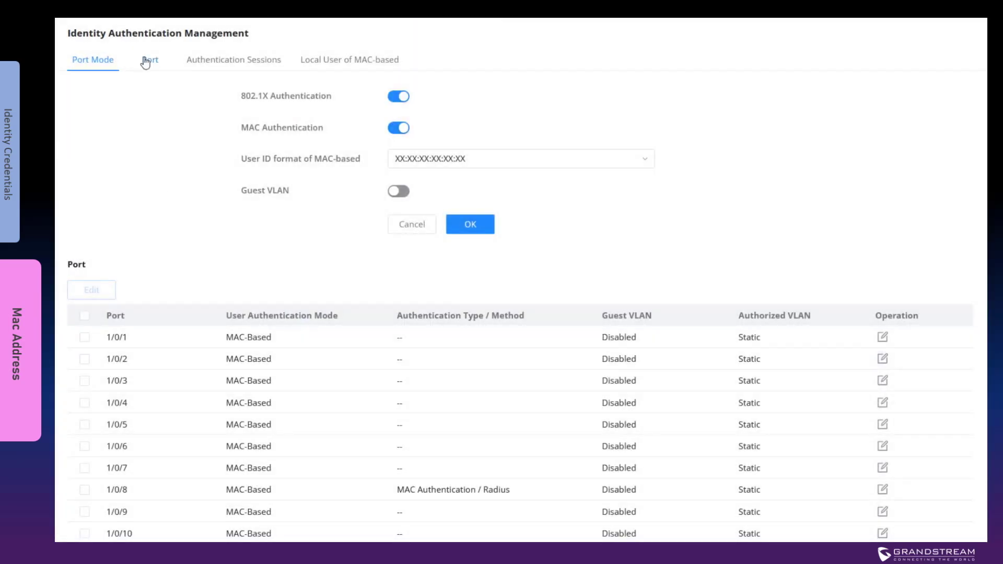
Step: Set port 1/0/8's Port Control to Auto and view the authentication sessions
{"action": "left_click", "coordinate": [146, 60]}
{"action": "left_click", "coordinate": [912, 313]}
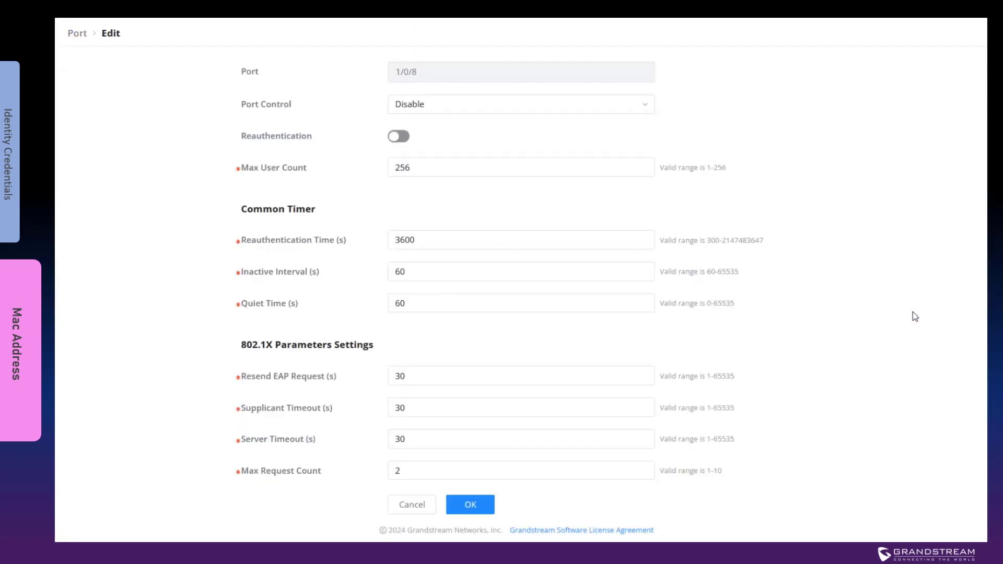
{"action": "left_click", "coordinate": [458, 104]}
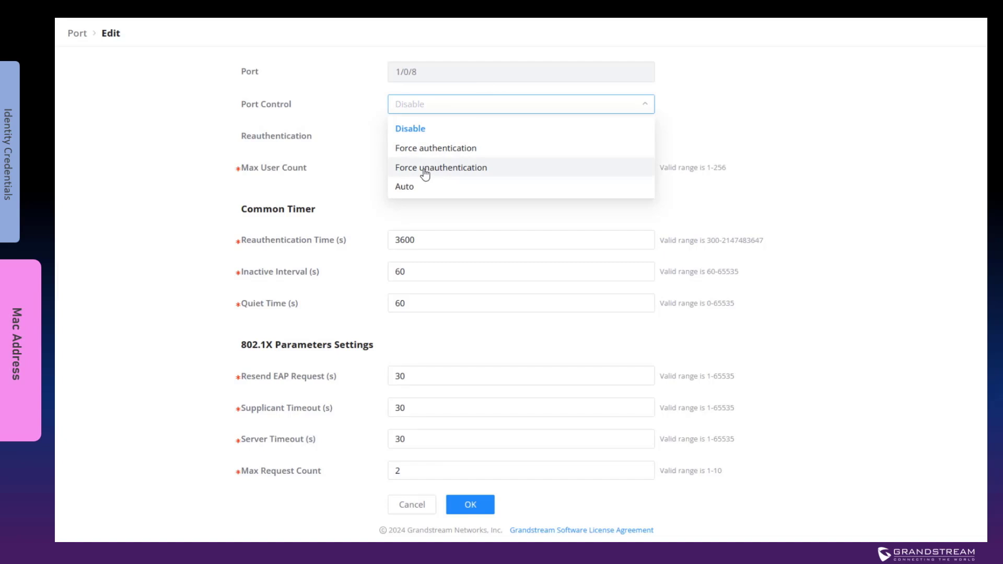
{"action": "left_click", "coordinate": [418, 188]}
{"action": "left_click", "coordinate": [470, 505]}
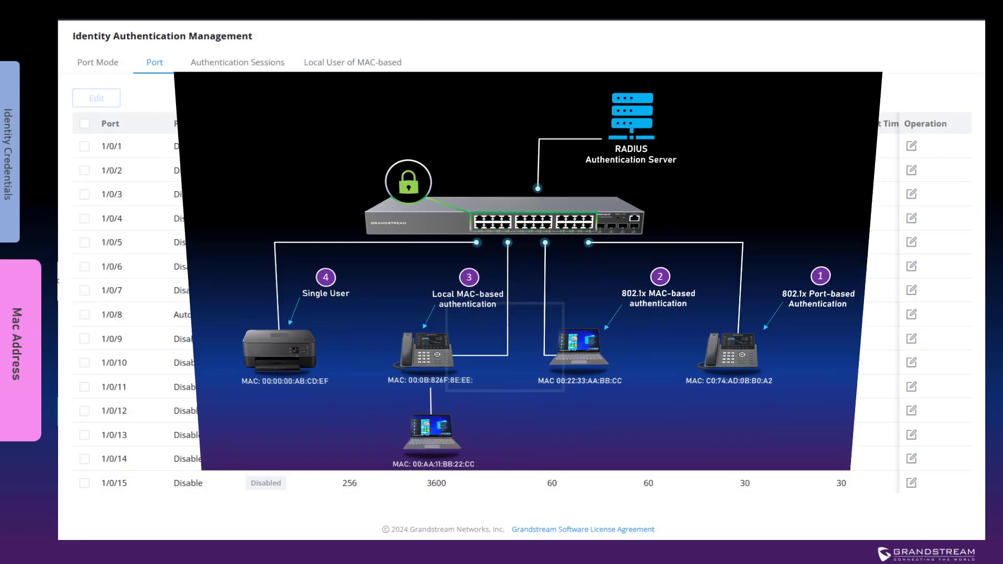
{"action": "left_click", "coordinate": [234, 63]}
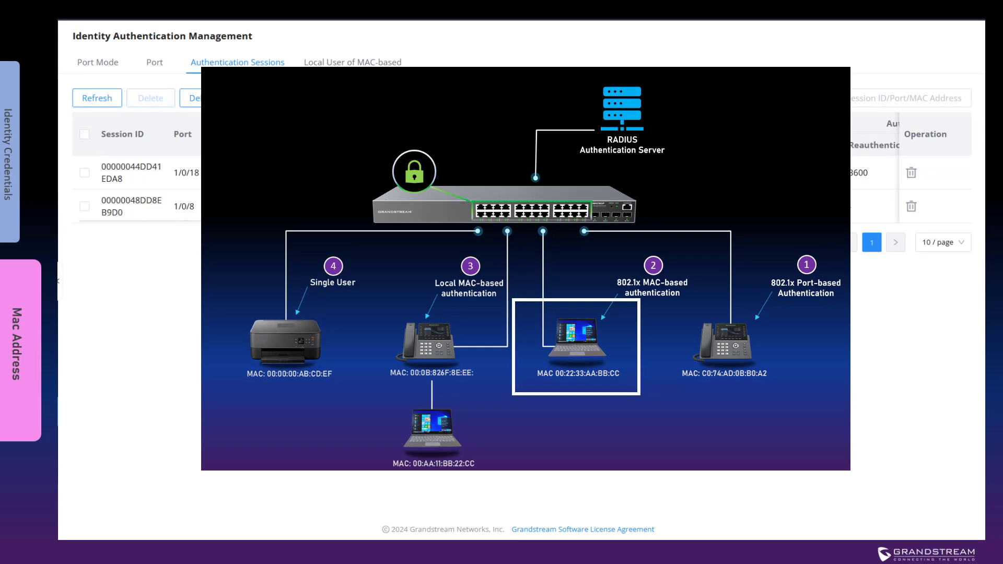